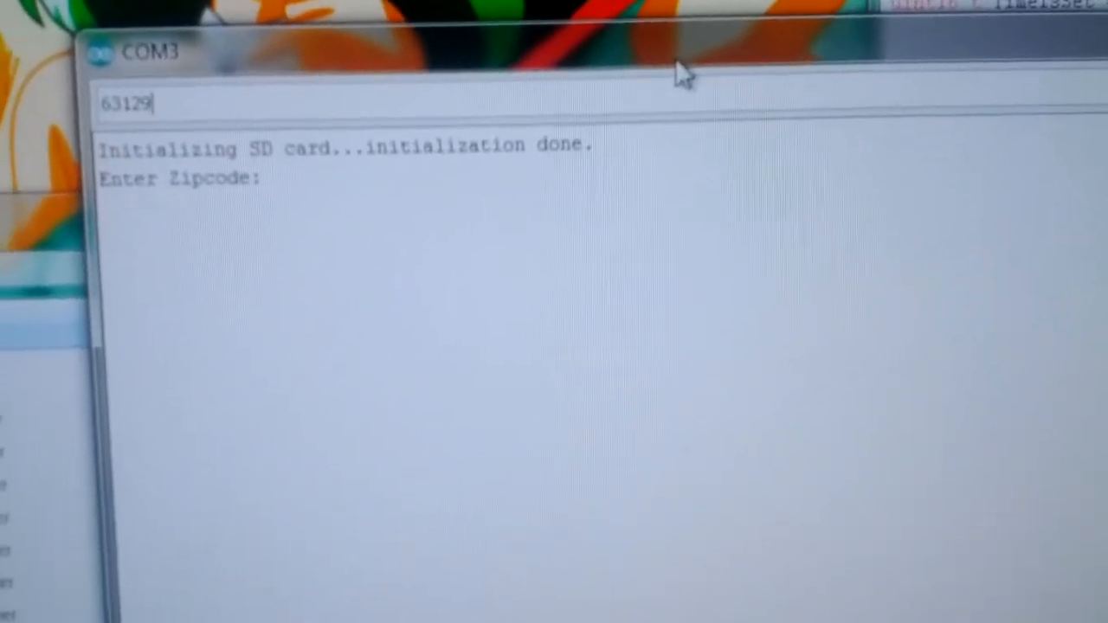
Send zip code 63129 from the Serial Monitor so the sketch searches for it.
{"action": "key", "text": "Return"}
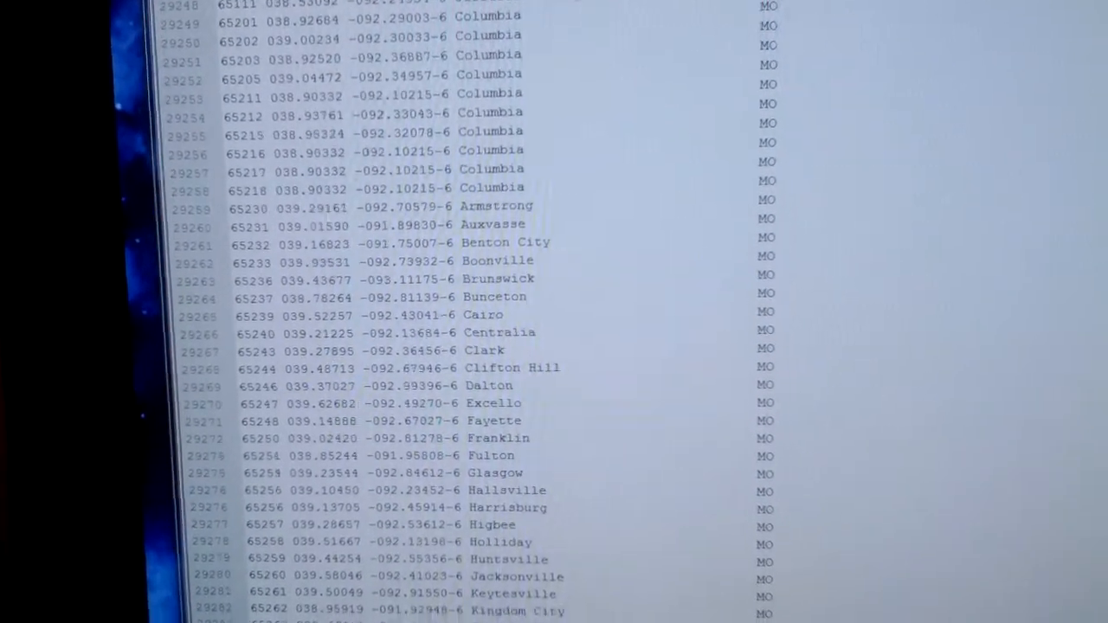
{"action": "scroll", "coordinate": [554, 312], "scroll_direction": "down", "scroll_amount": 10}
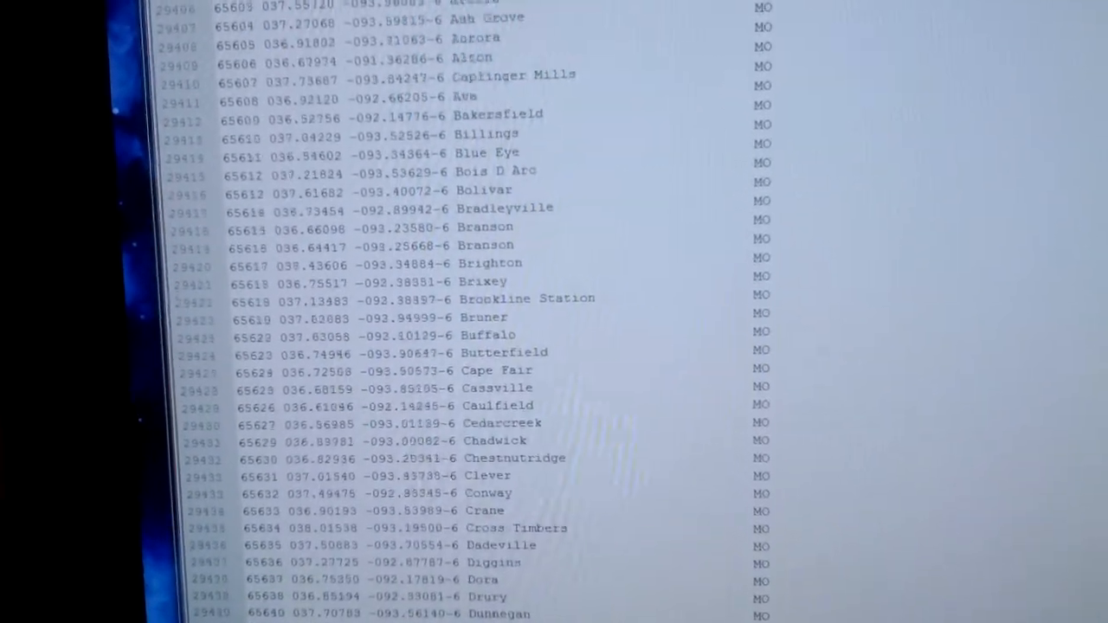